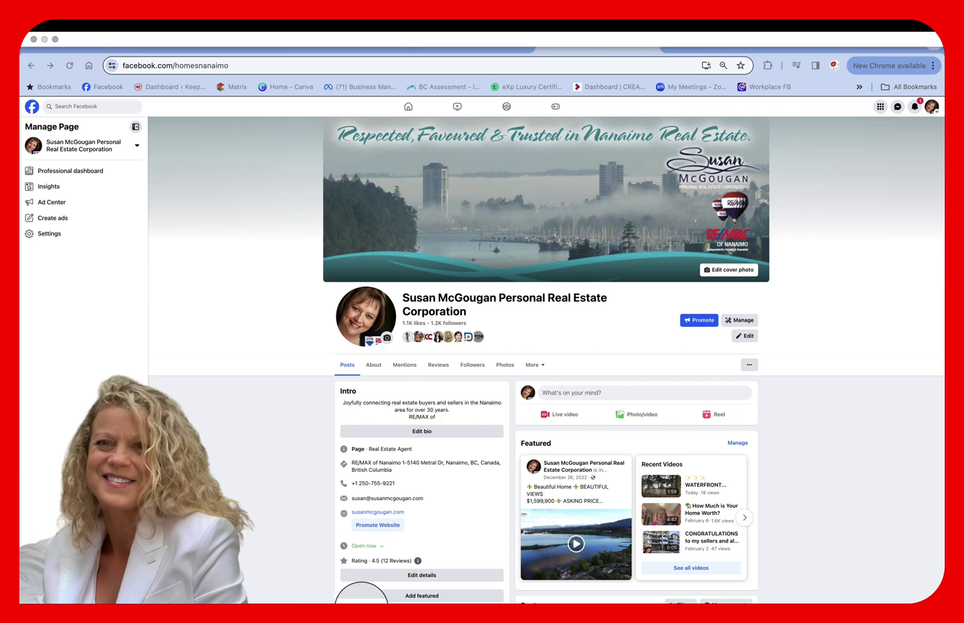
Scroll the Posts feed down to the playing $749,900 Ladysmith waterfront acreage video post.
scroll(492, 602, "down", 20)
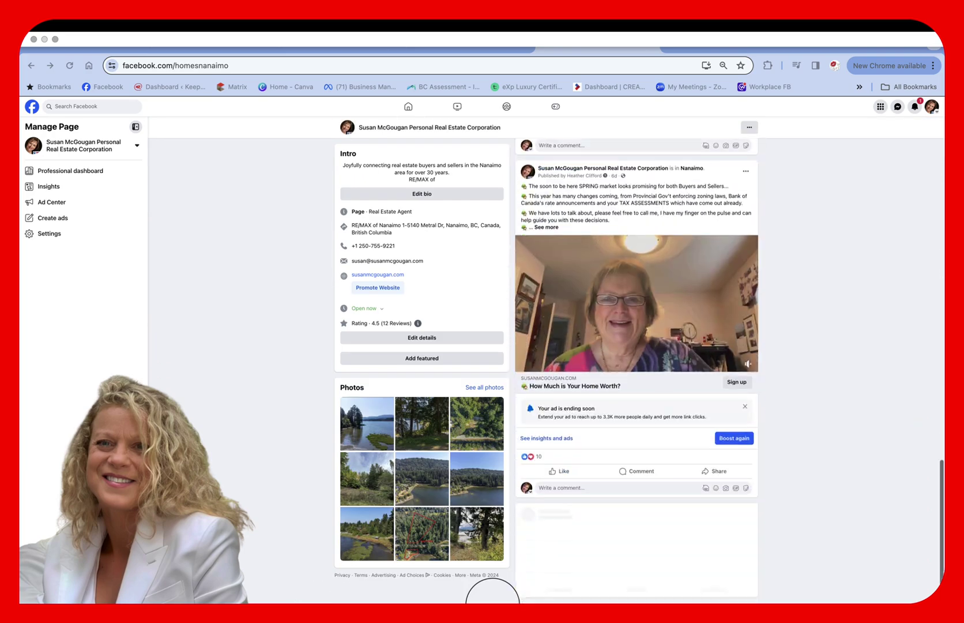
scroll(490, 600, "down", 10)
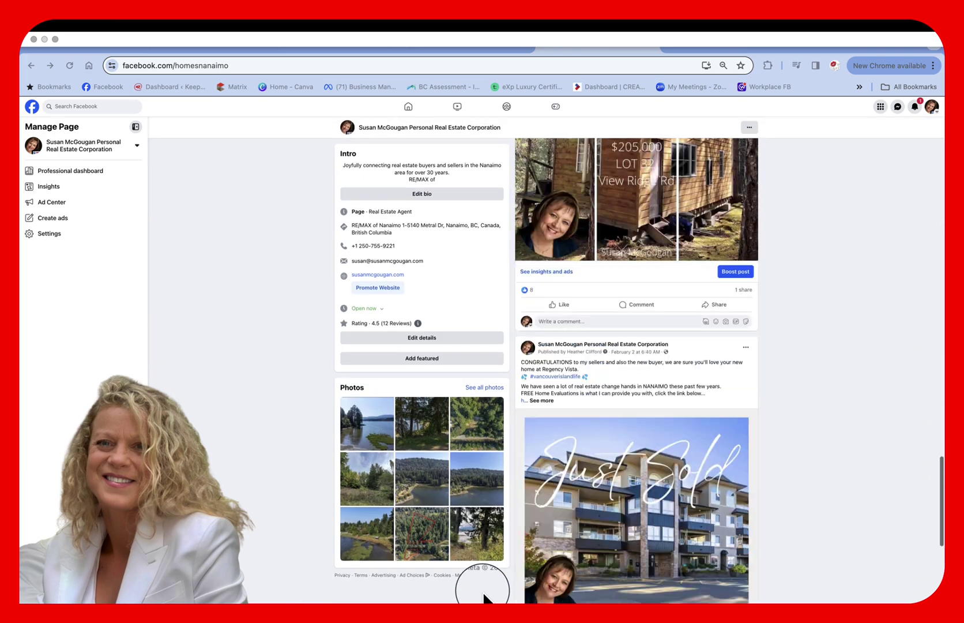
scroll(483, 598, "down", 10)
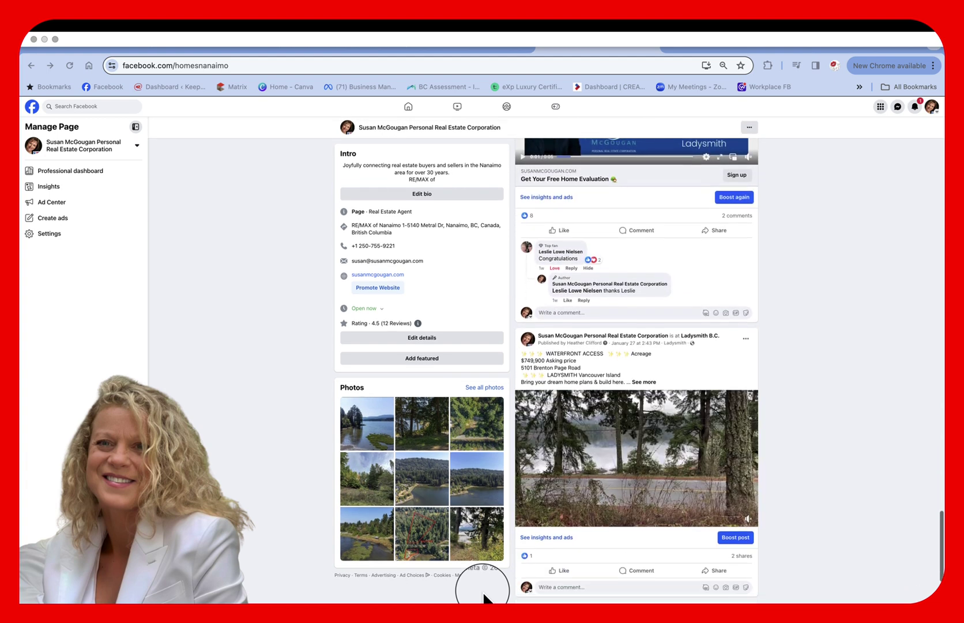
mouse_move(701, 352)
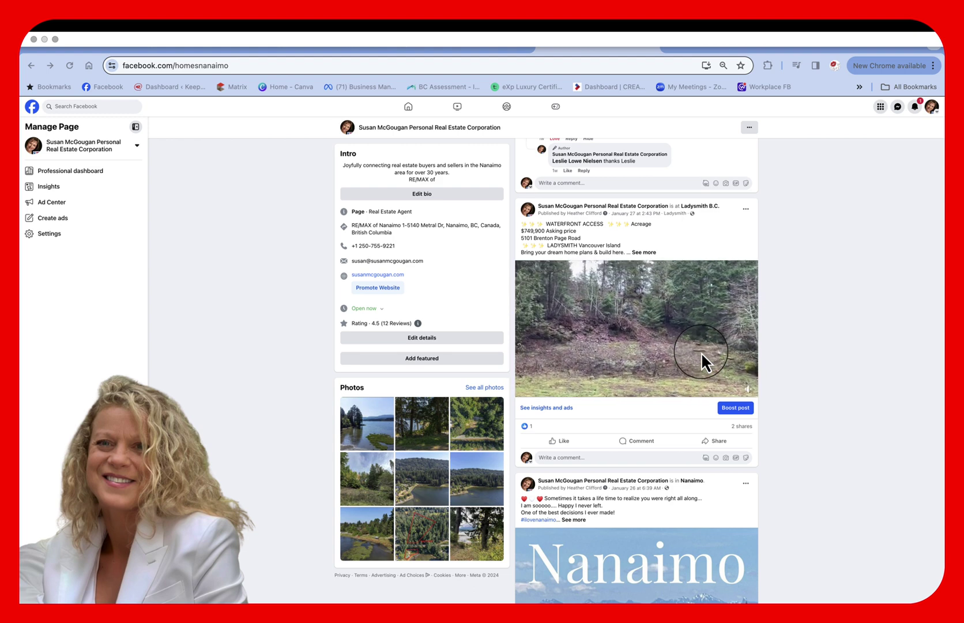
Open the options menu of the Ladysmith waterfront video post.
mouse_move(677, 326)
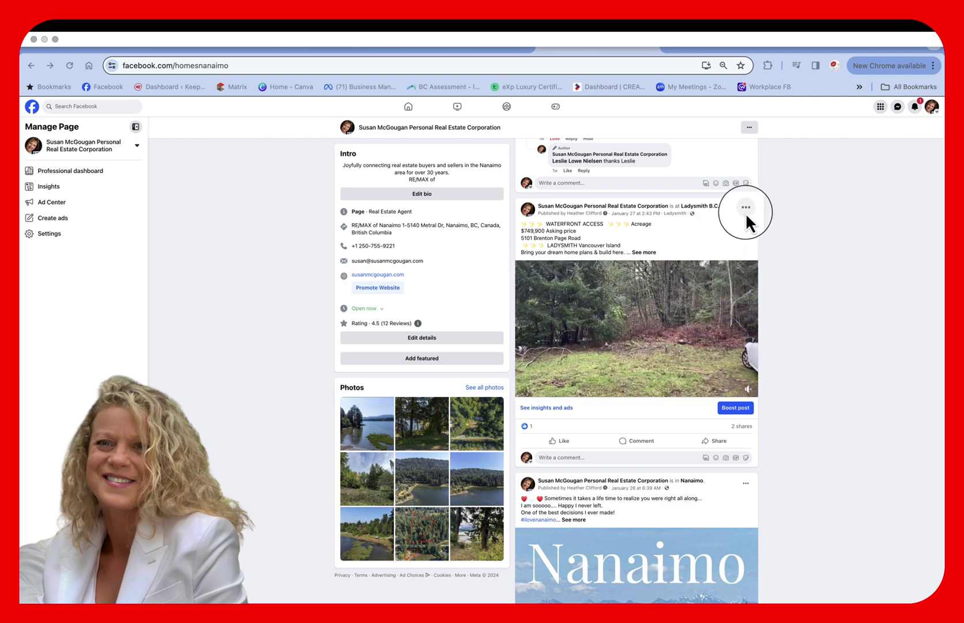
left_click(745, 212)
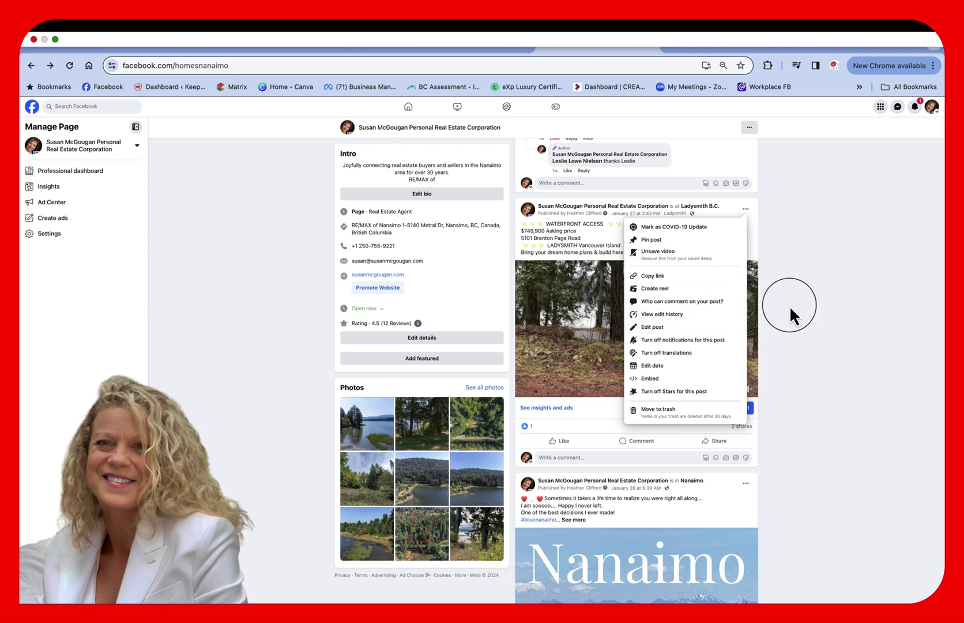
Dismiss the post's options and open the waterfront video in the full-window viewer.
left_click(846, 319)
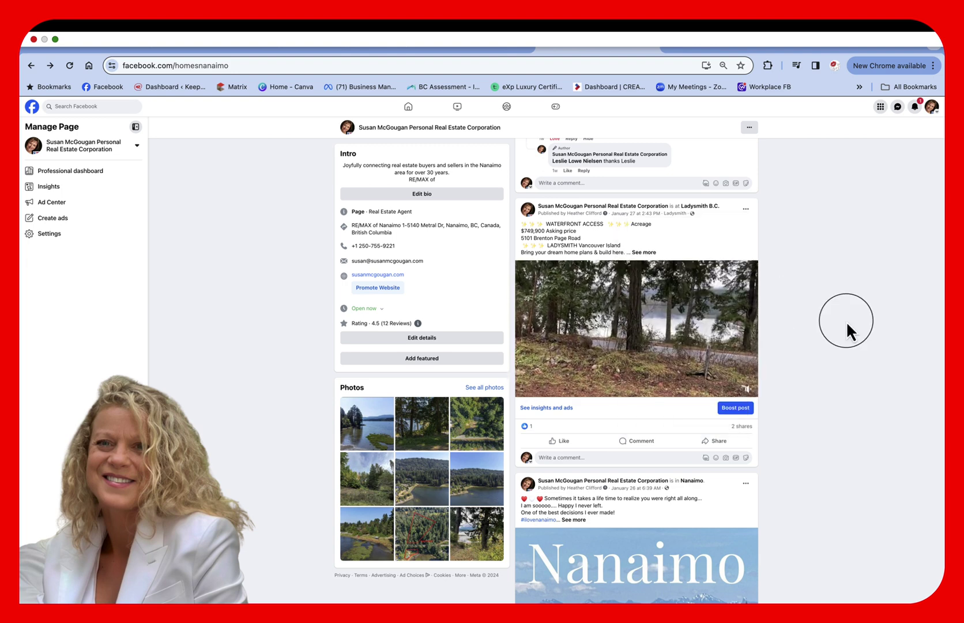
left_click(634, 341)
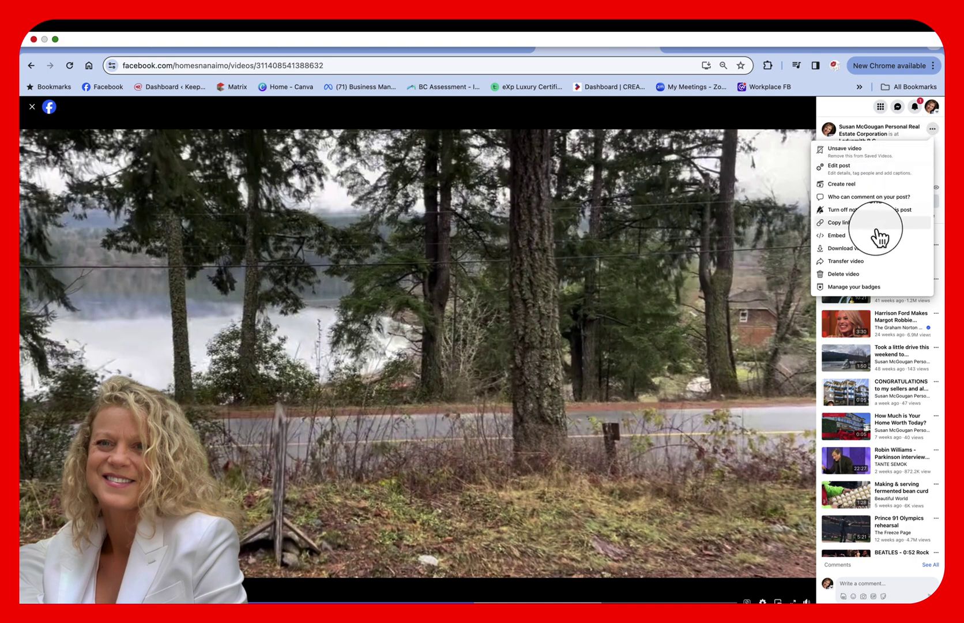
Download the waterfront video as a 1:59 MP4, then close its QuickTime Player window.
left_click(836, 248)
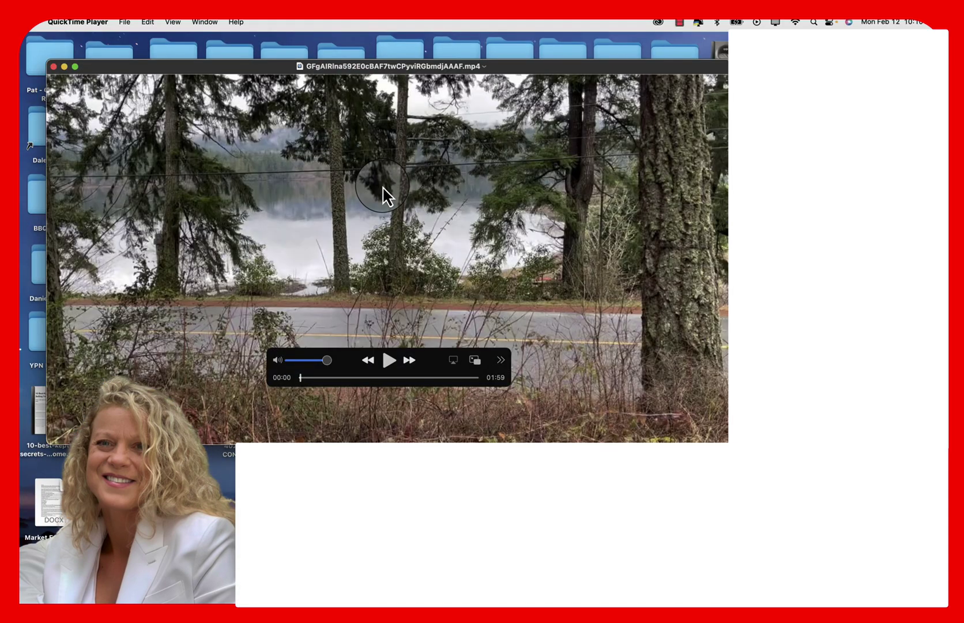
left_click(53, 65)
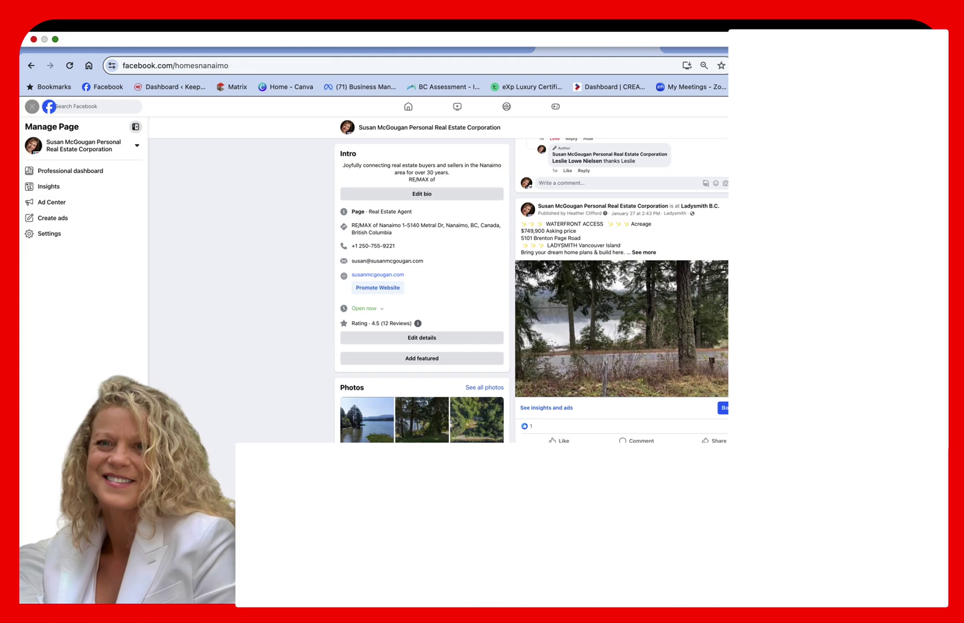
Return to the top of the business page and switch to its Videos section under More.
left_click(35, 236)
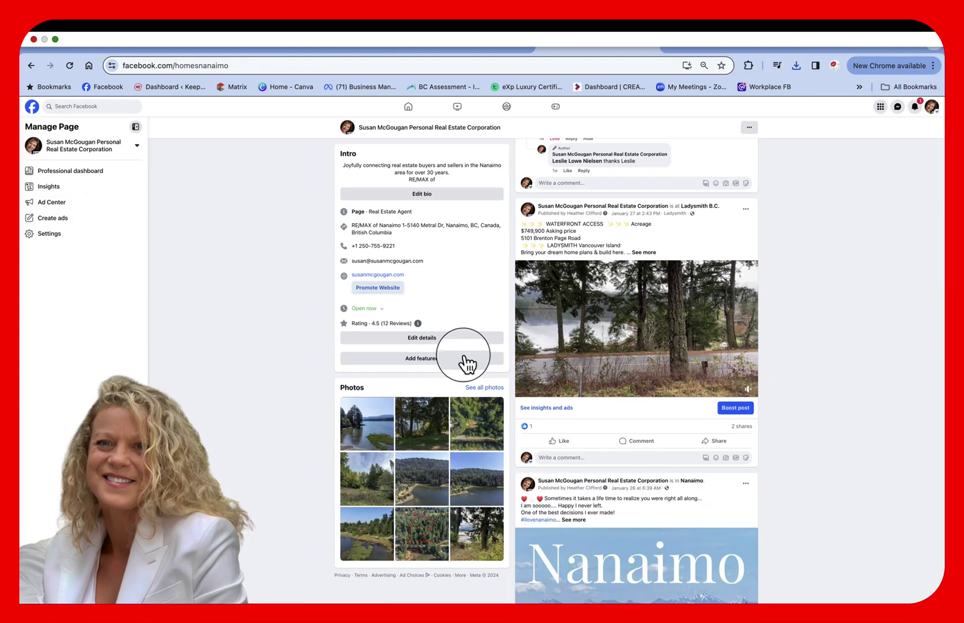
scroll(477, 374, "up", 10)
left_click(475, 367)
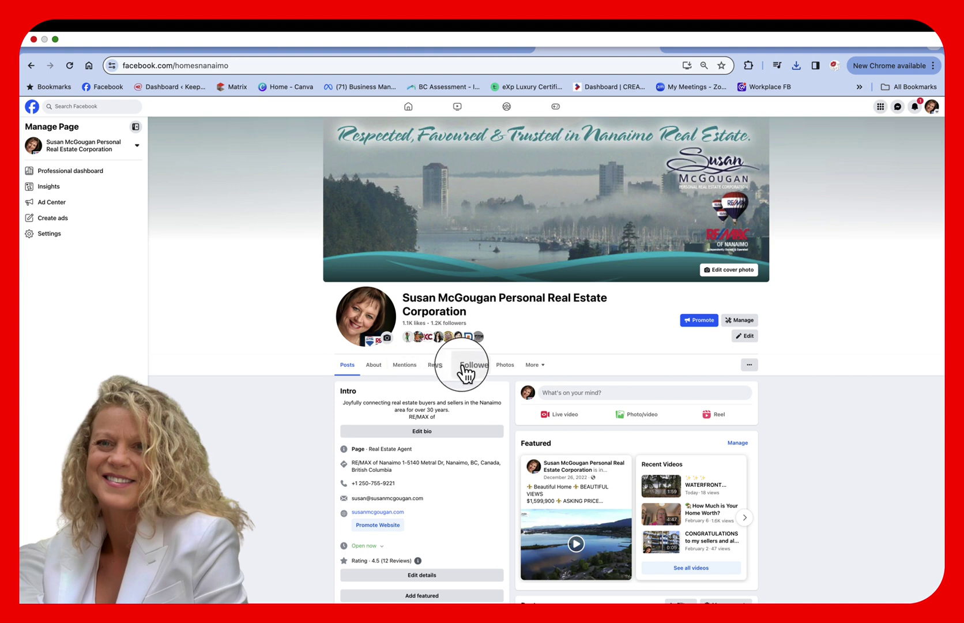
left_click(541, 367)
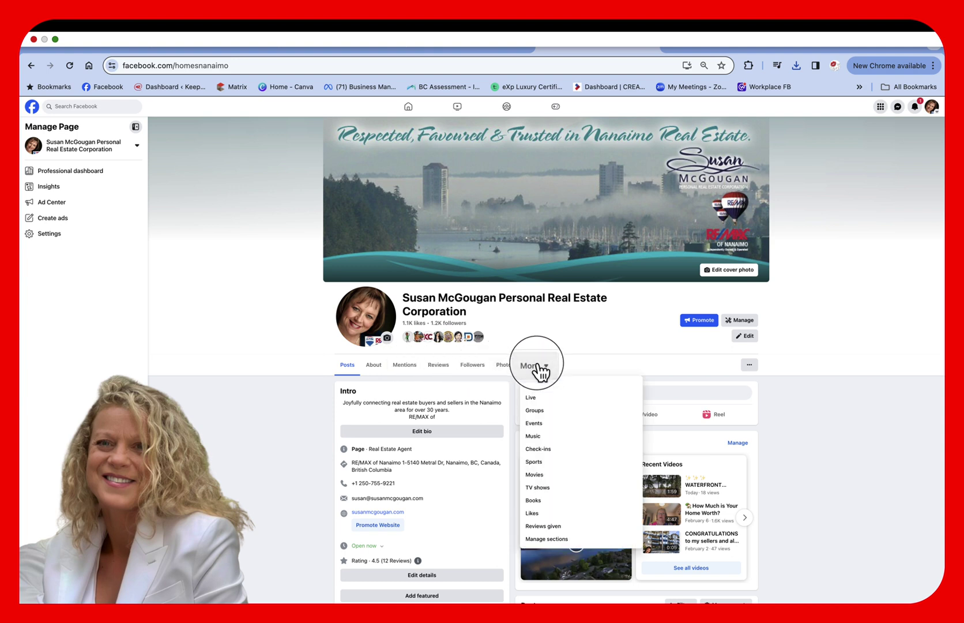
left_click(534, 384)
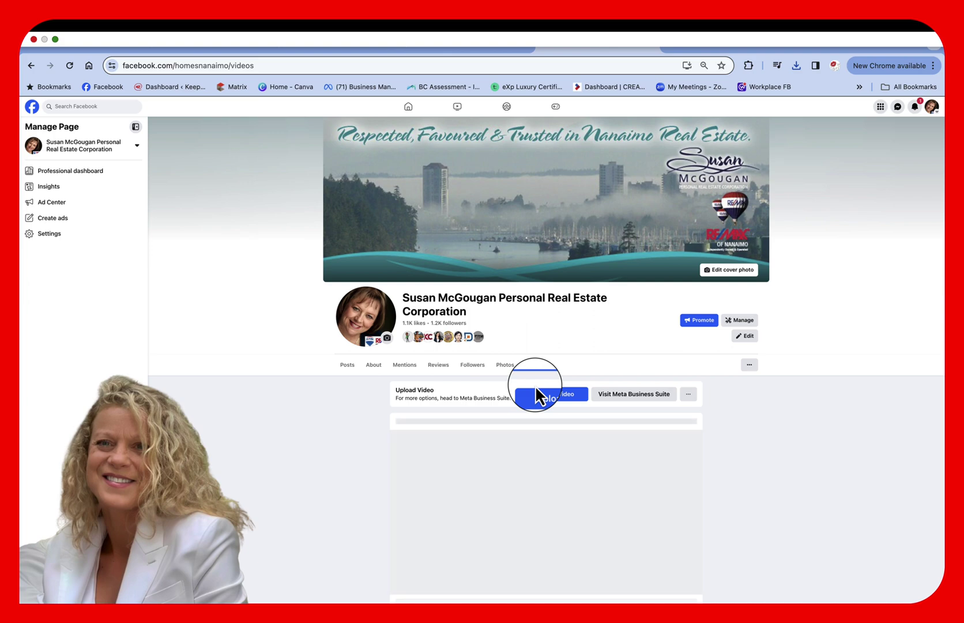
Scroll past Latest Videos and Playlists to the Westwood Lake and Throw back uploads.
scroll(517, 414, "down", 10)
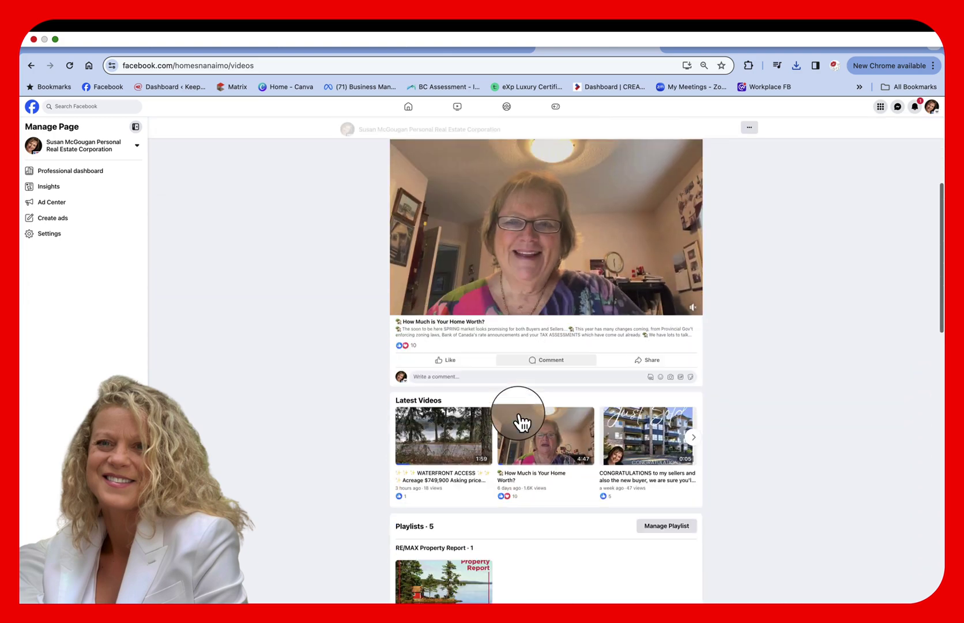
scroll(517, 414, "down", 10)
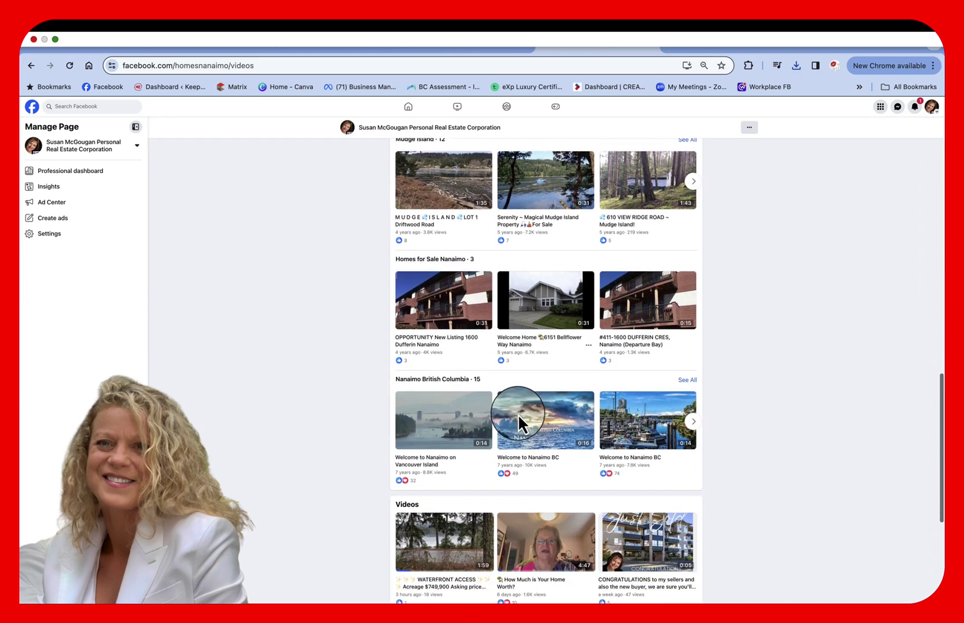
scroll(517, 413, "down", 5)
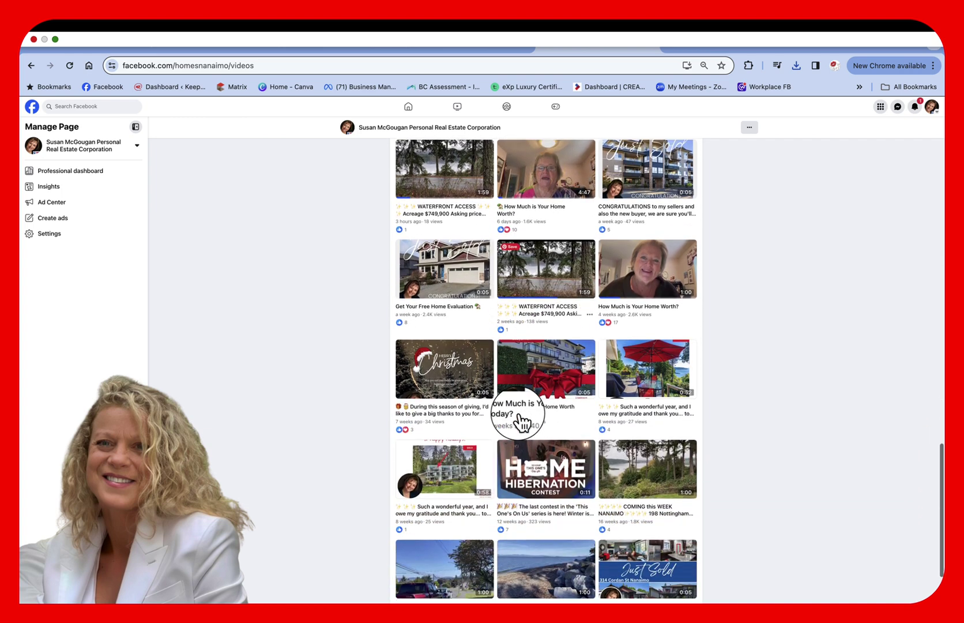
scroll(521, 422, "down", 5)
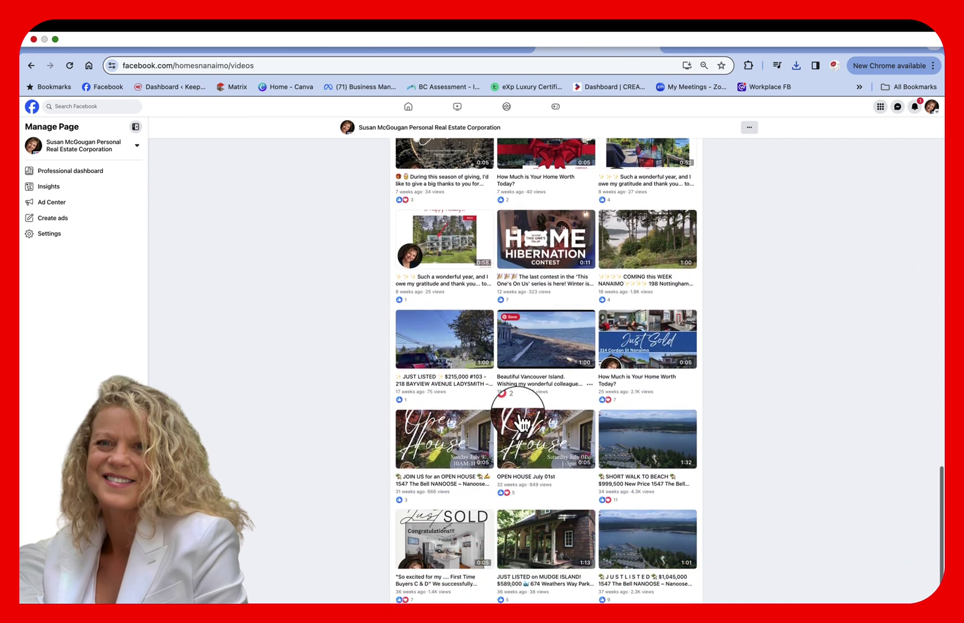
scroll(517, 414, "down", 2)
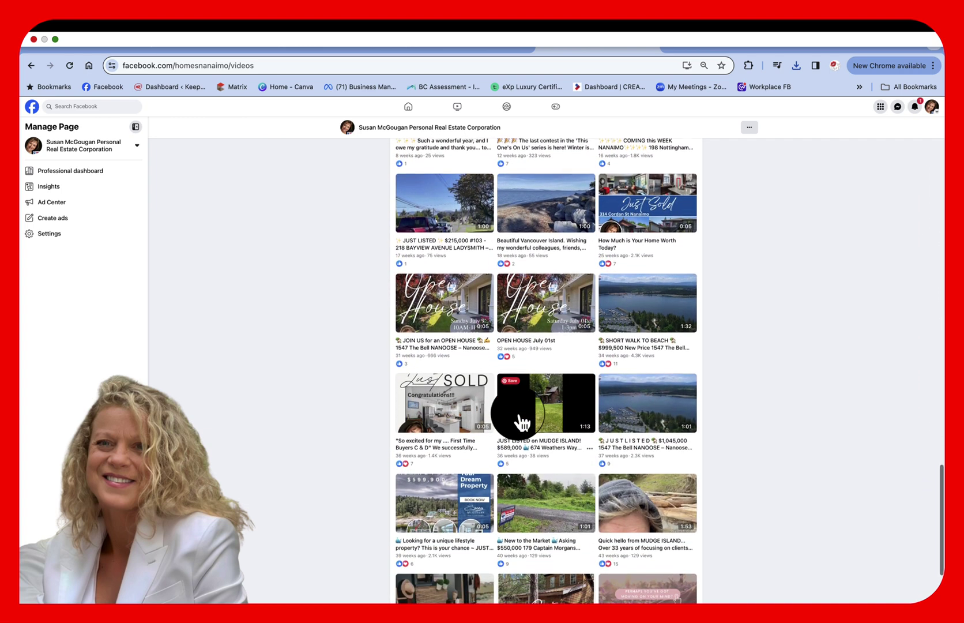
scroll(521, 421, "down", 6)
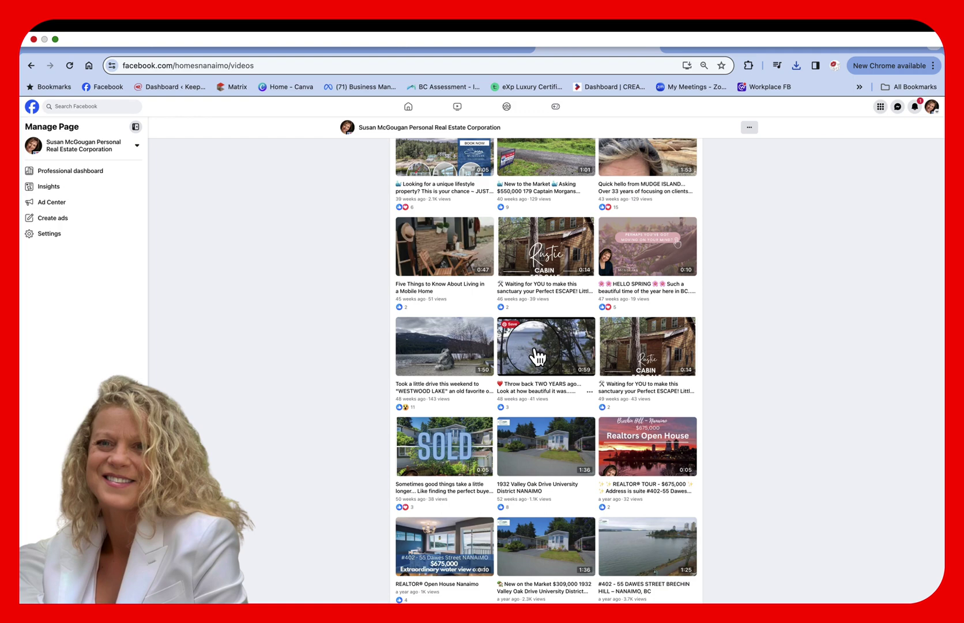
View the 'Throw back TWO YEARS ago' video, check its options, then close the viewer.
left_click(537, 357)
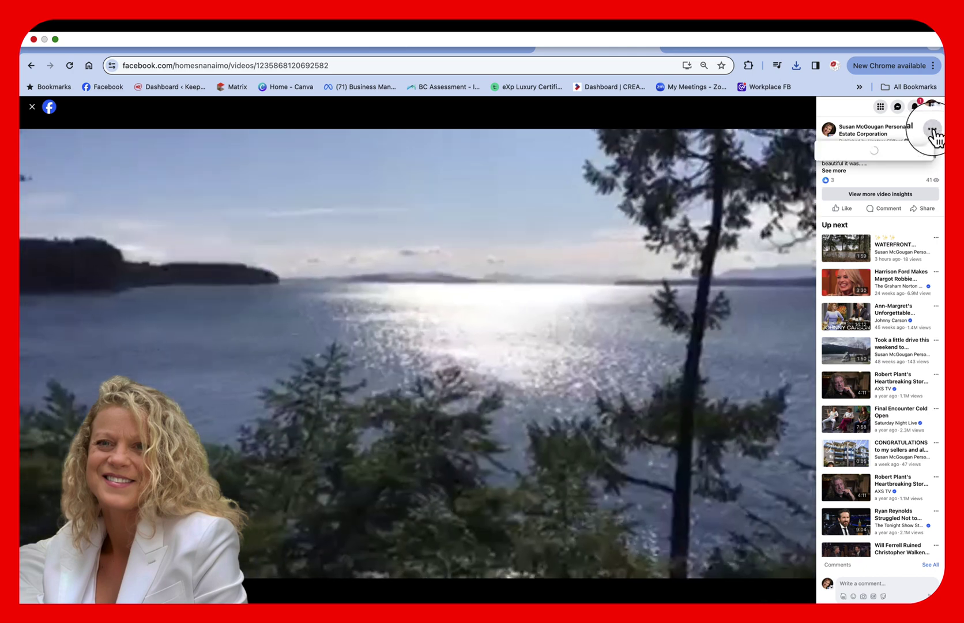
left_click(932, 129)
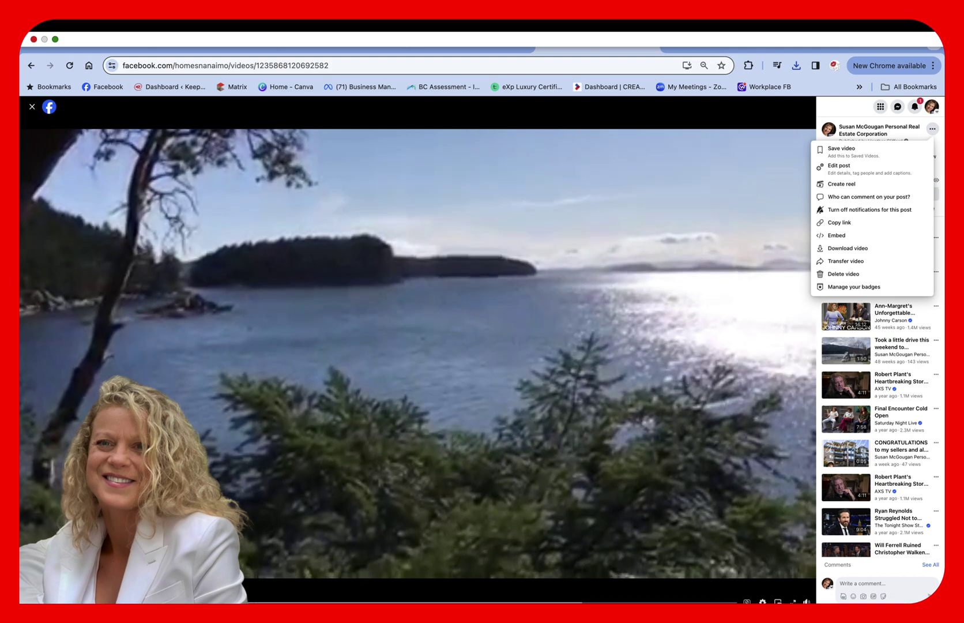
key("Escape")
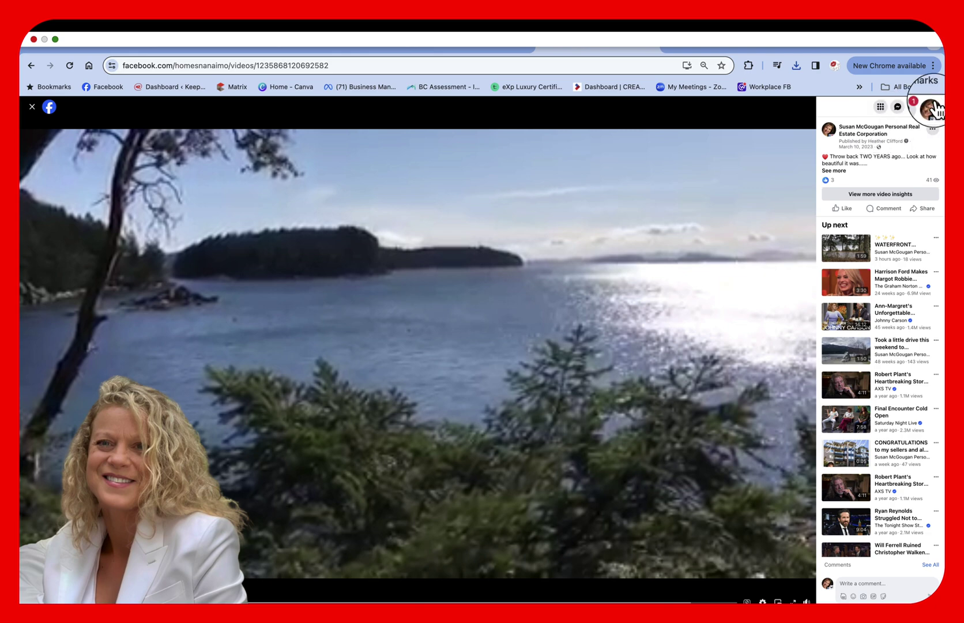
left_click(32, 107)
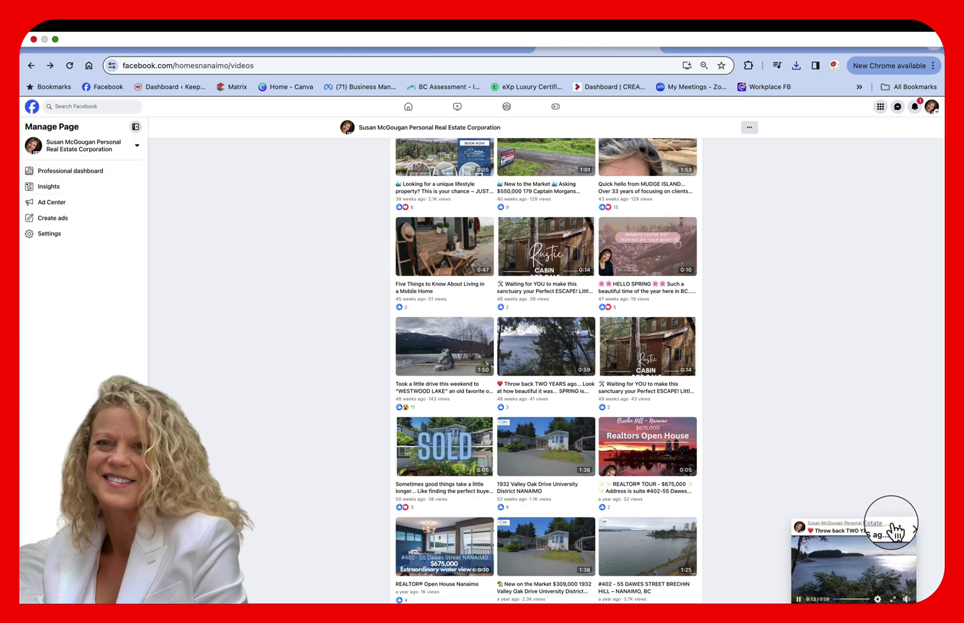
Close the mini video player and scroll back up the page.
left_click(914, 529)
scroll(505, 340, "up", 4)
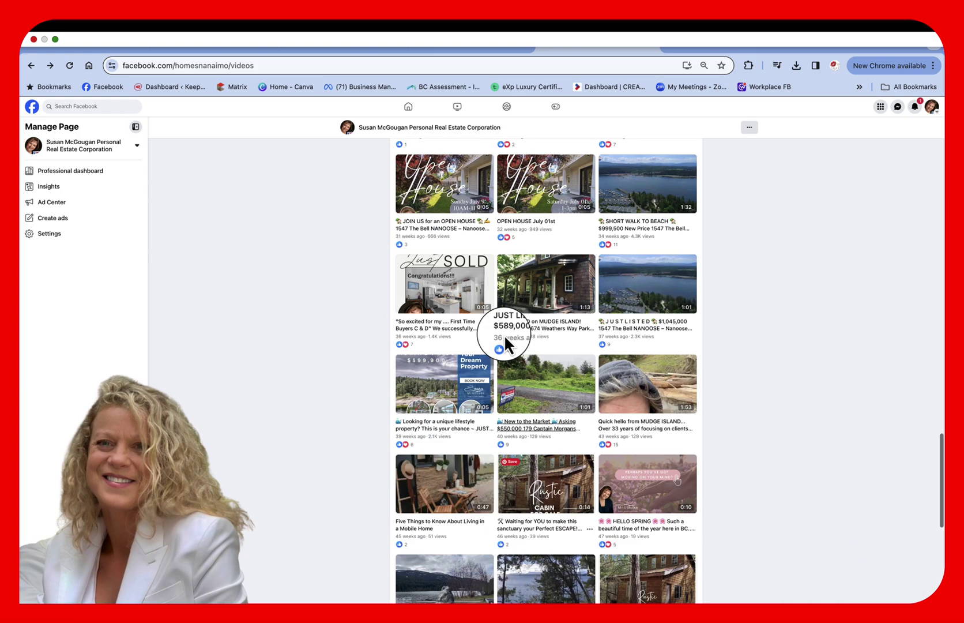
scroll(505, 343, "up", 10)
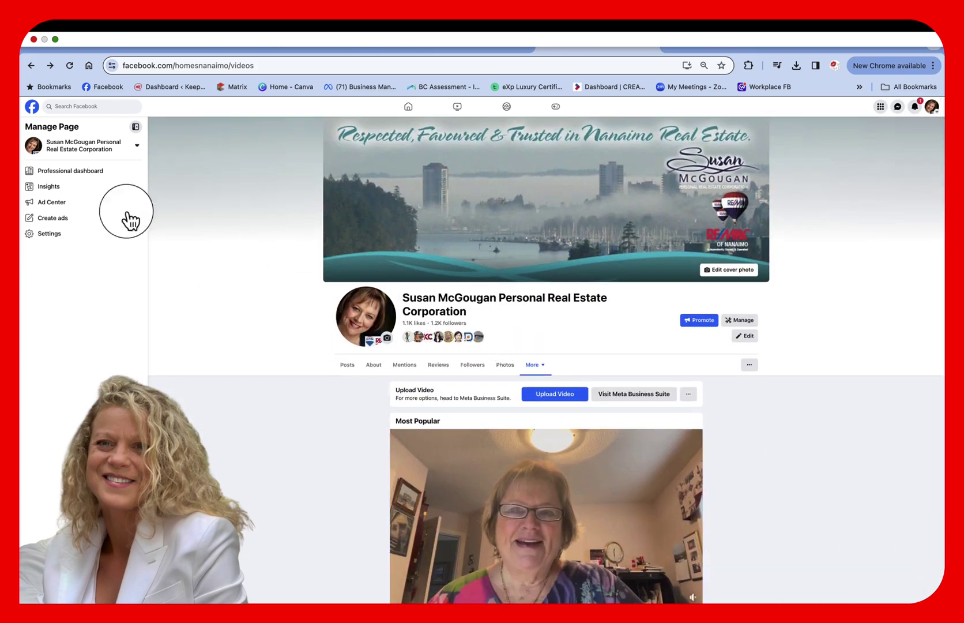
left_click(388, 341)
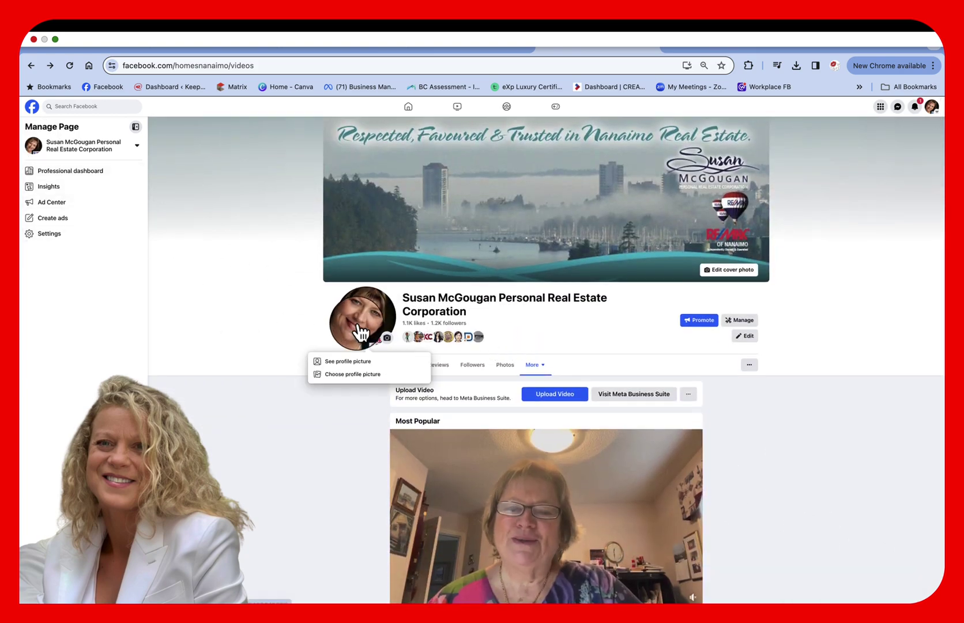
left_click(274, 398)
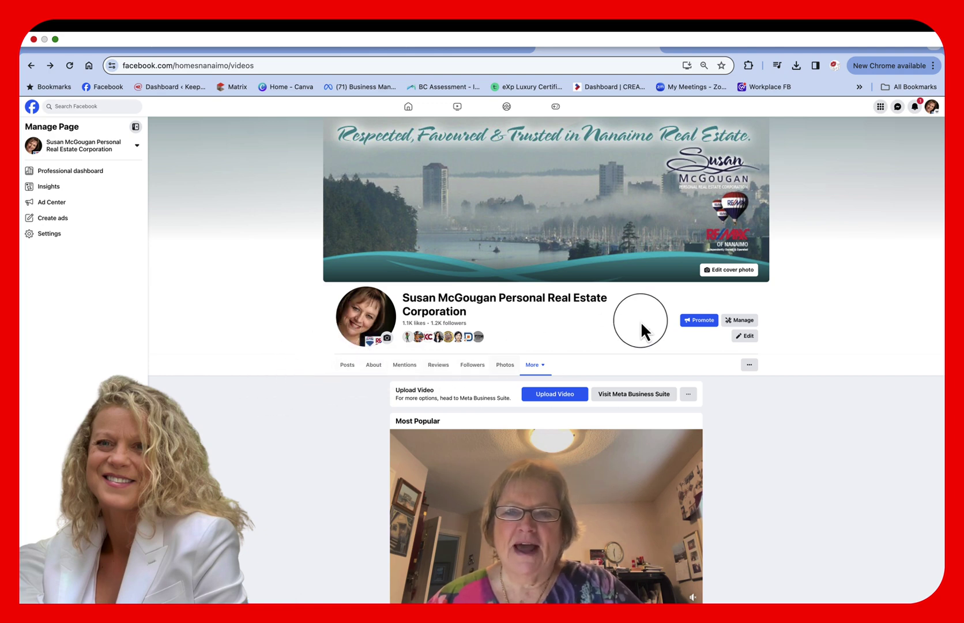
Return to the business page's main Posts view through the account switcher.
left_click(932, 108)
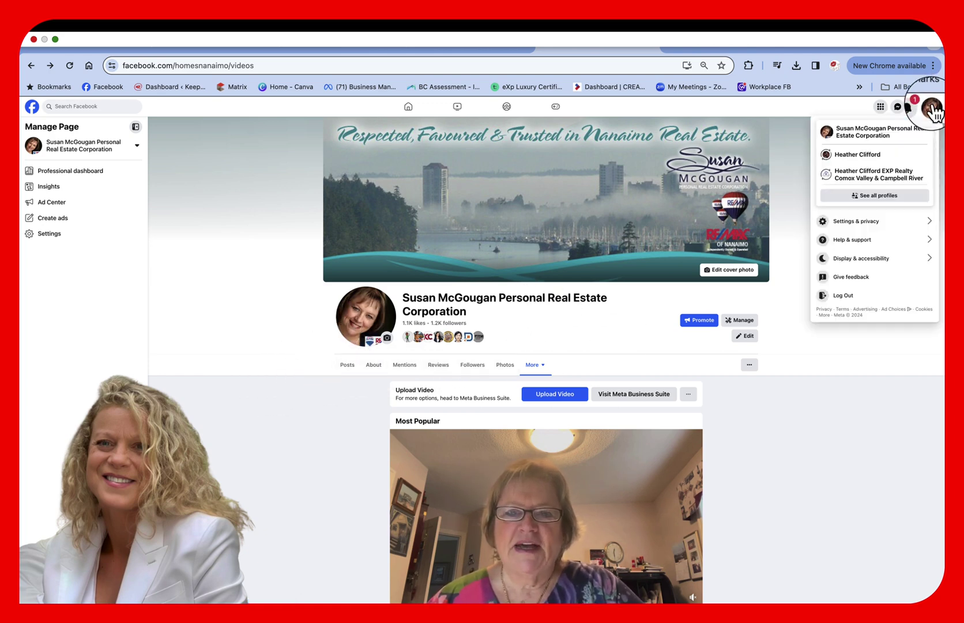
left_click(879, 130)
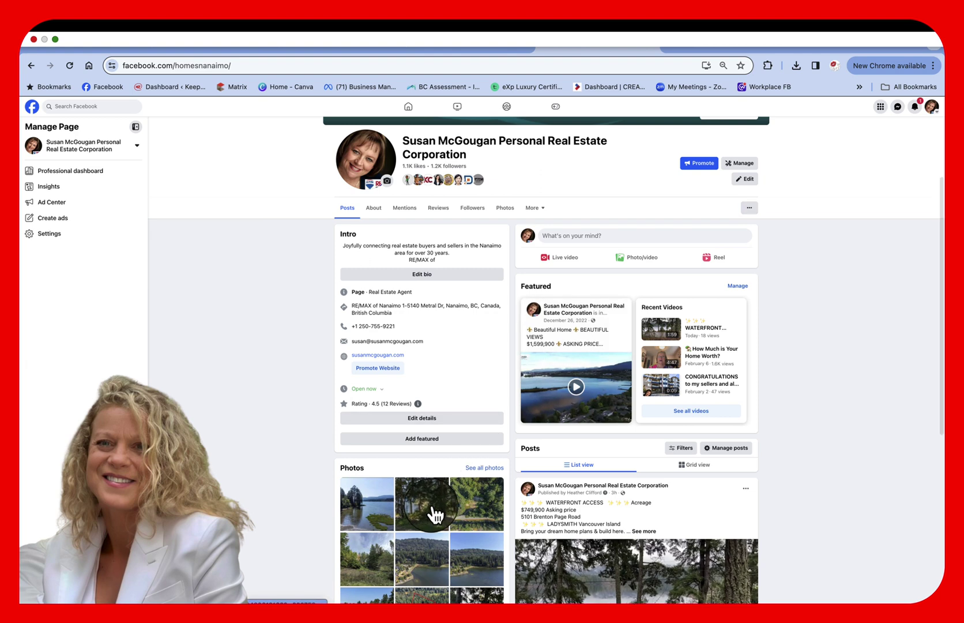
scroll(430, 510, "up", 5)
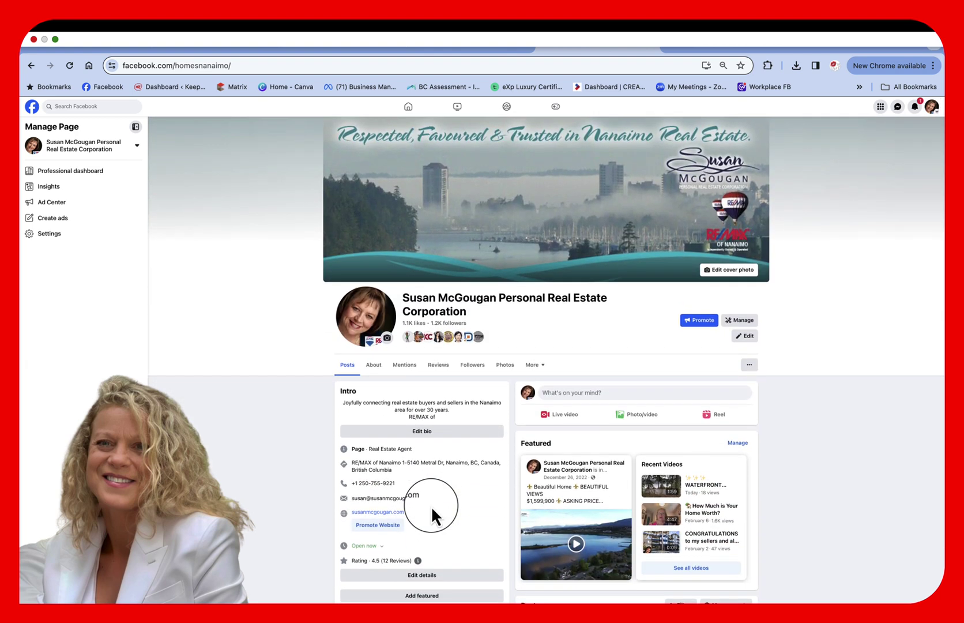